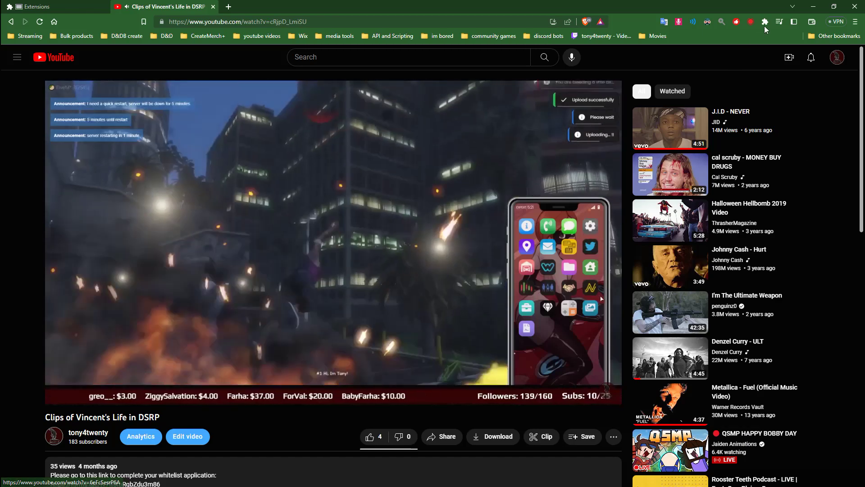
Turn this YouTube tab's volume down to 6% with Volume Master
{"action": "left_click", "coordinate": [692, 22]}
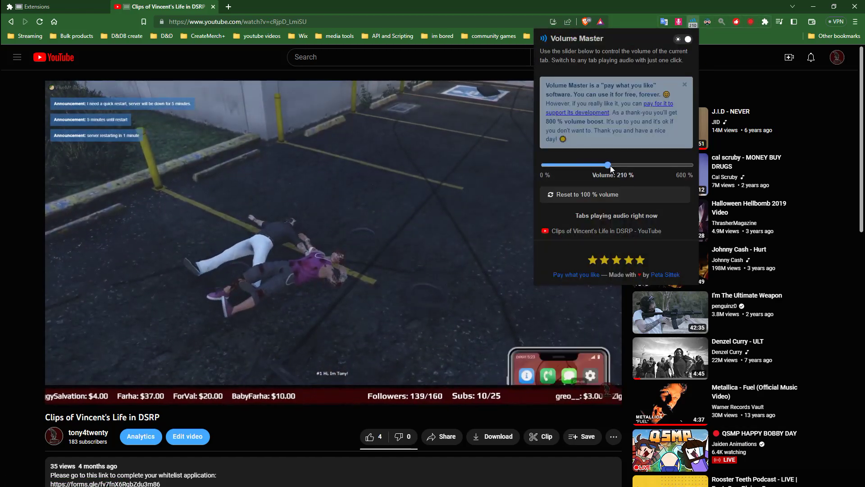
{"action": "left_click_drag", "start_coordinate": [626, 168], "coordinate": [556, 170]}
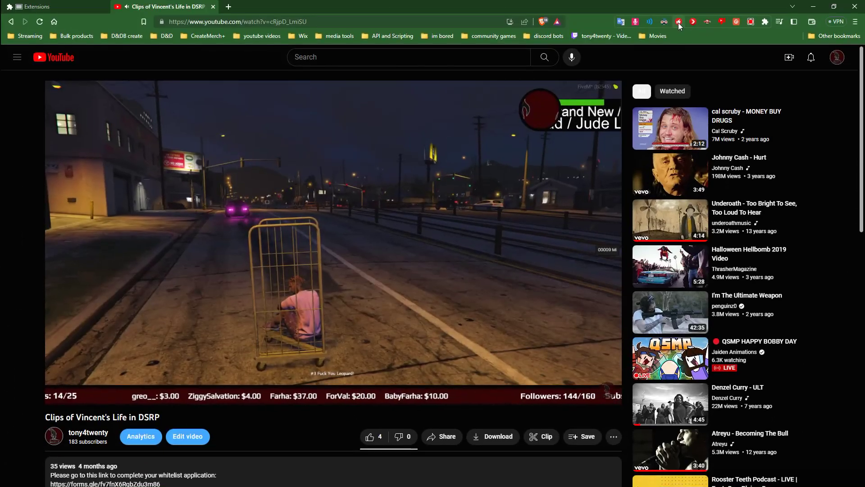
Set YouTube Auto Like to like all videos after 5 minutes of watching
{"action": "left_click", "coordinate": [678, 22]}
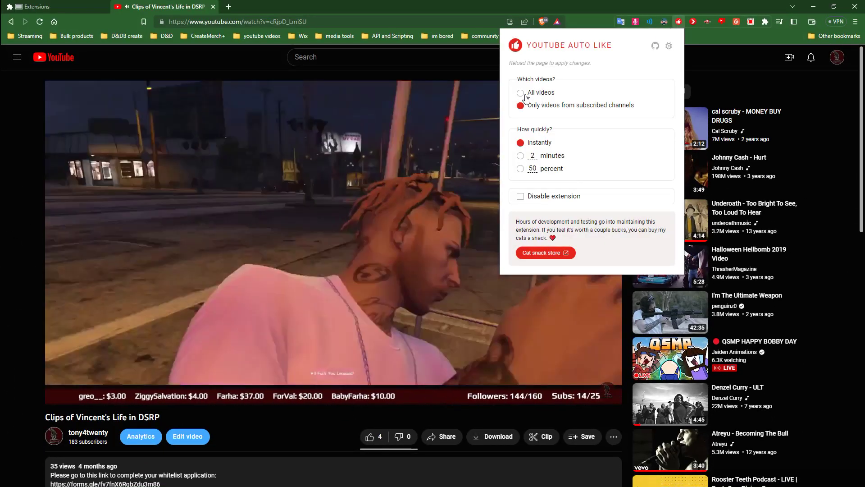
{"action": "left_click", "coordinate": [521, 94]}
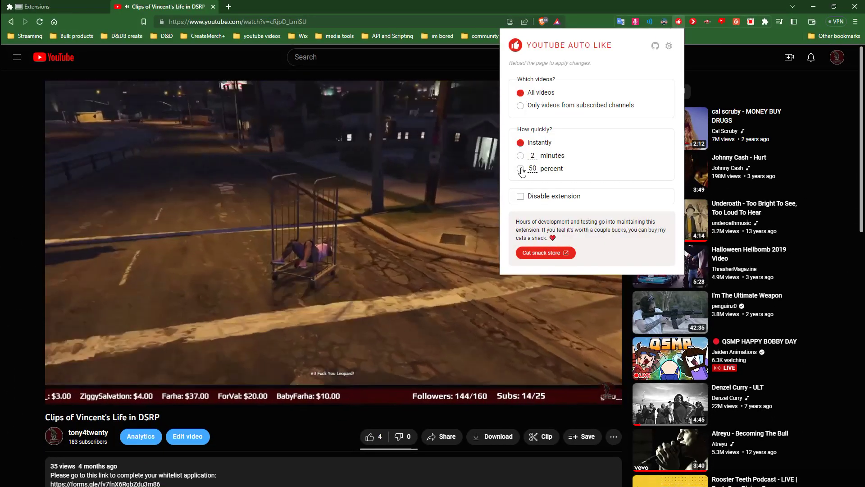
{"action": "left_click", "coordinate": [521, 169]}
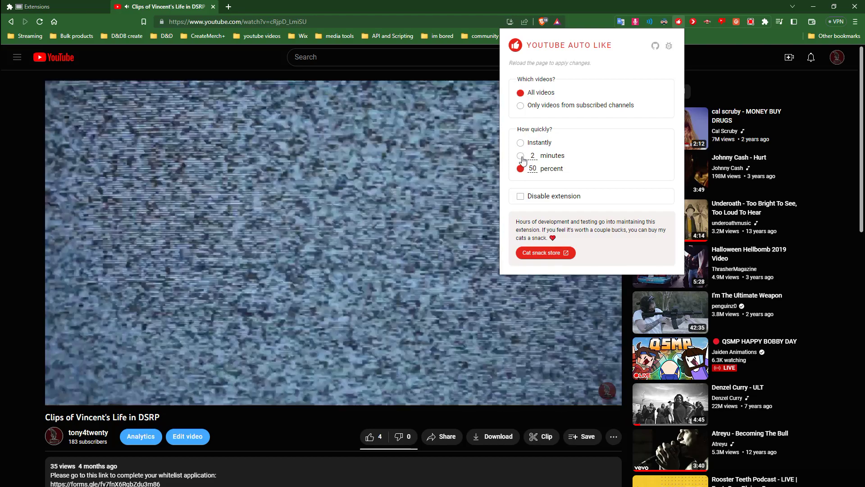
{"action": "double_click", "coordinate": [529, 156]}
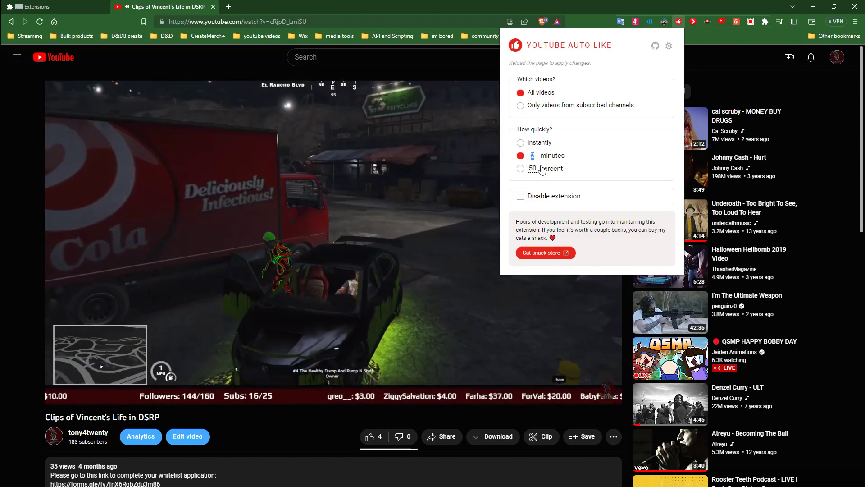
{"action": "type", "text": "5"}
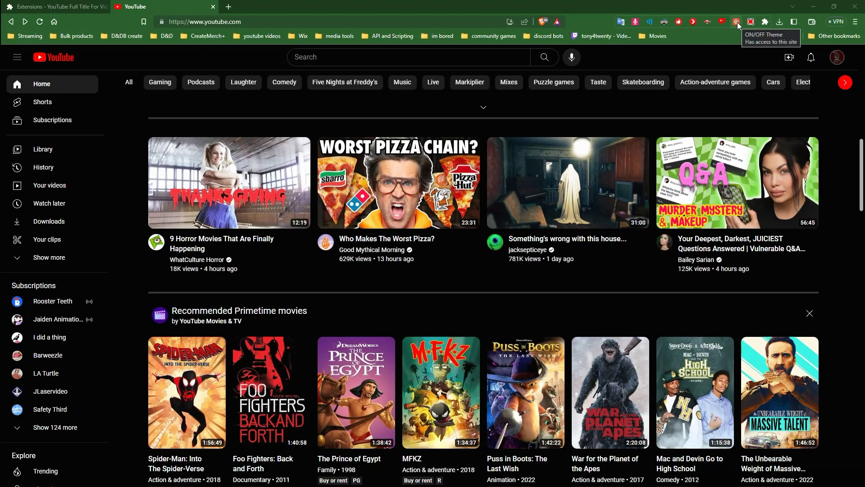
{"action": "left_click", "coordinate": [766, 22]}
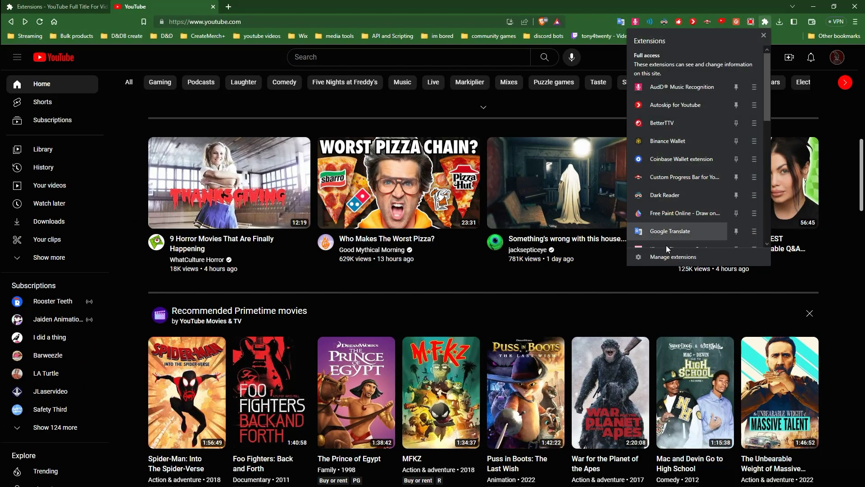
{"action": "left_click", "coordinate": [669, 257]}
{"action": "scroll", "coordinate": [641, 222], "scroll_direction": "down", "scroll_amount": 10}
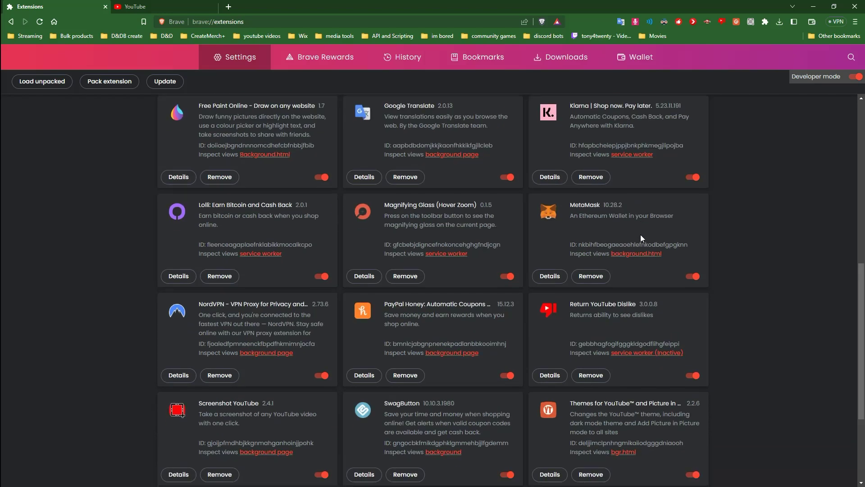
{"action": "scroll", "coordinate": [640, 232], "scroll_direction": "down", "scroll_amount": 4}
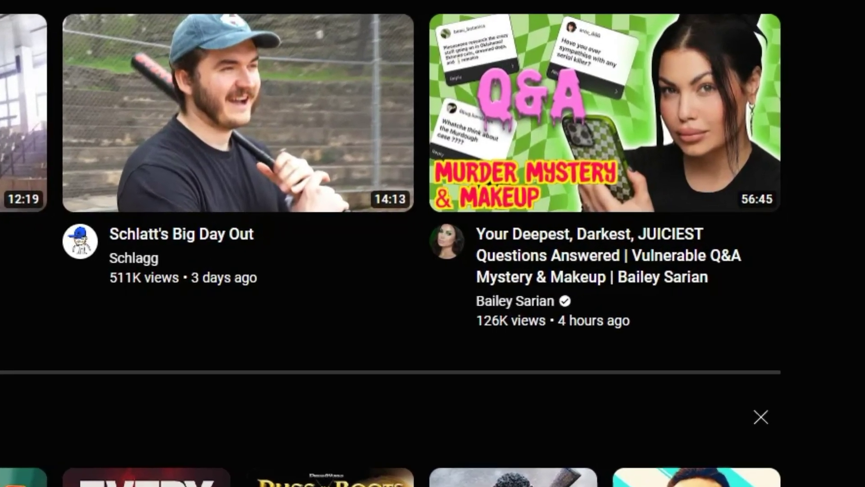
Open the 'QUICK HONEST SCORN REVIEW | ITS A NAH' video
{"action": "mouse_move", "coordinate": [602, 284]}
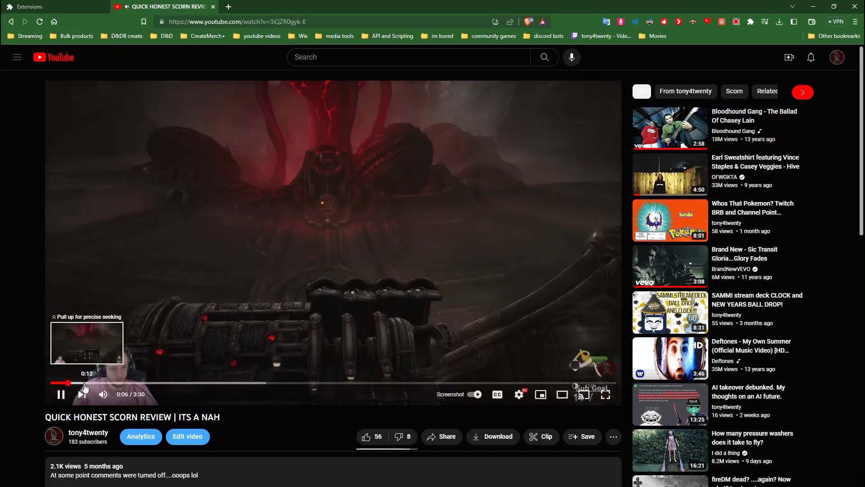
Skip ahead in the review, turn Custom Progress Bar on and apply the Nyan Pop Cat bar
{"action": "left_click_drag", "start_coordinate": [91, 387], "coordinate": [187, 386]}
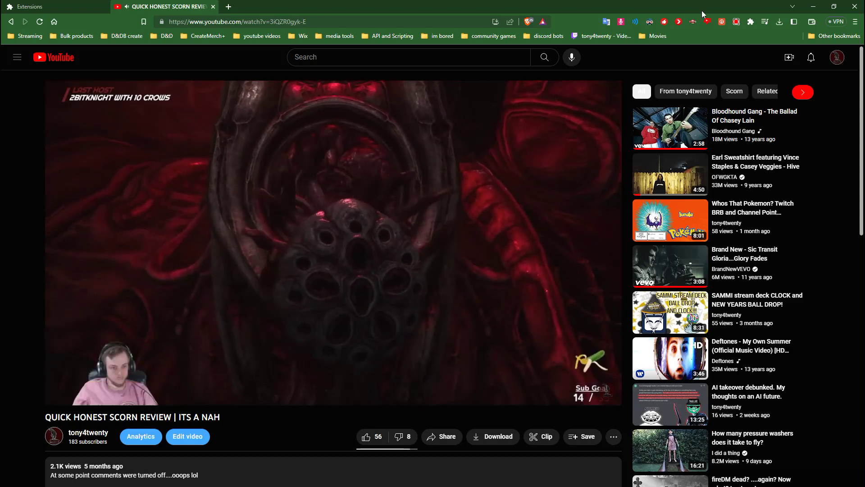
{"action": "left_click", "coordinate": [694, 23]}
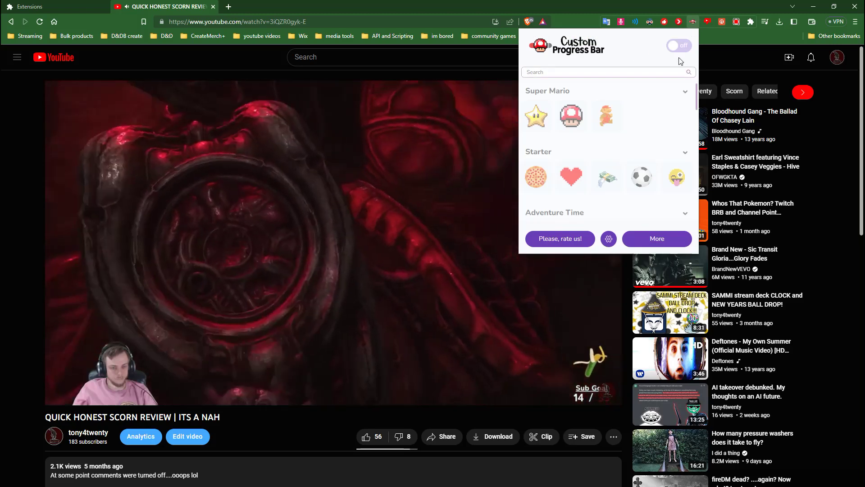
{"action": "left_click", "coordinate": [679, 45]}
{"action": "scroll", "coordinate": [627, 168], "scroll_direction": "down", "scroll_amount": 1}
{"action": "scroll", "coordinate": [628, 167], "scroll_direction": "down", "scroll_amount": 5}
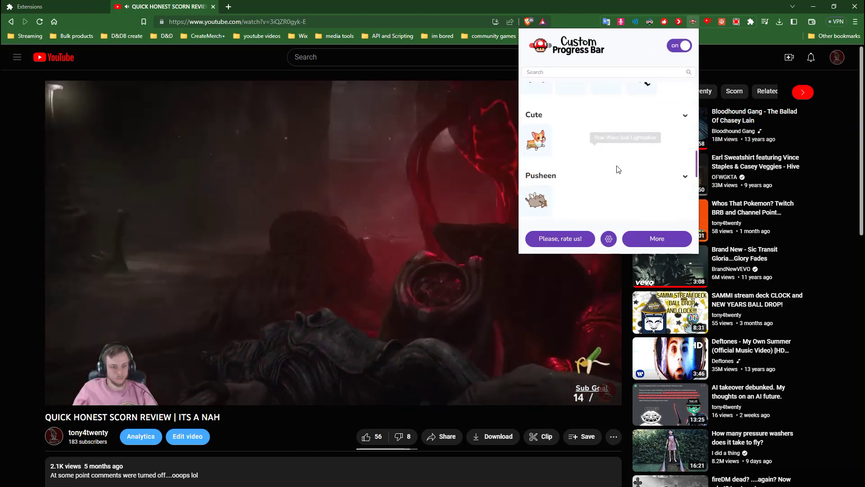
{"action": "scroll", "coordinate": [616, 170], "scroll_direction": "up", "scroll_amount": 2}
{"action": "left_click", "coordinate": [537, 108]}
{"action": "left_click", "coordinate": [608, 107]}
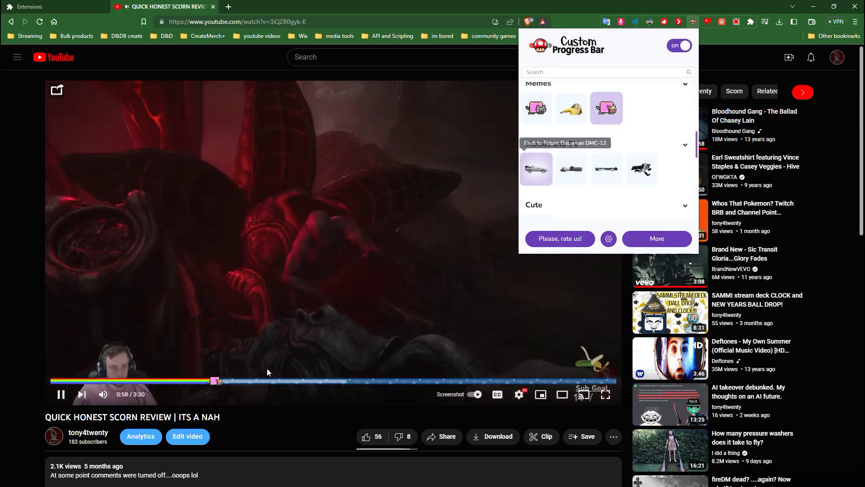
Apply the self-made face progress bar and jump the video to 1:36
{"action": "scroll", "coordinate": [577, 169], "scroll_direction": "down", "scroll_amount": 6}
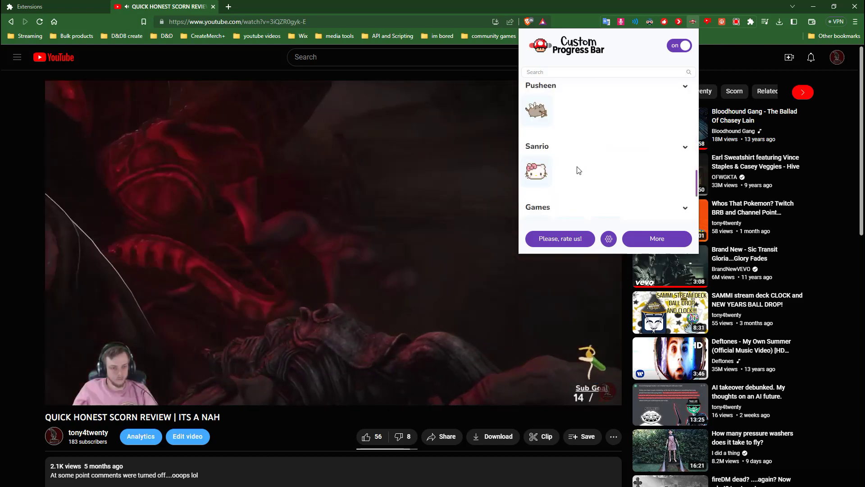
{"action": "left_click", "coordinate": [536, 191]}
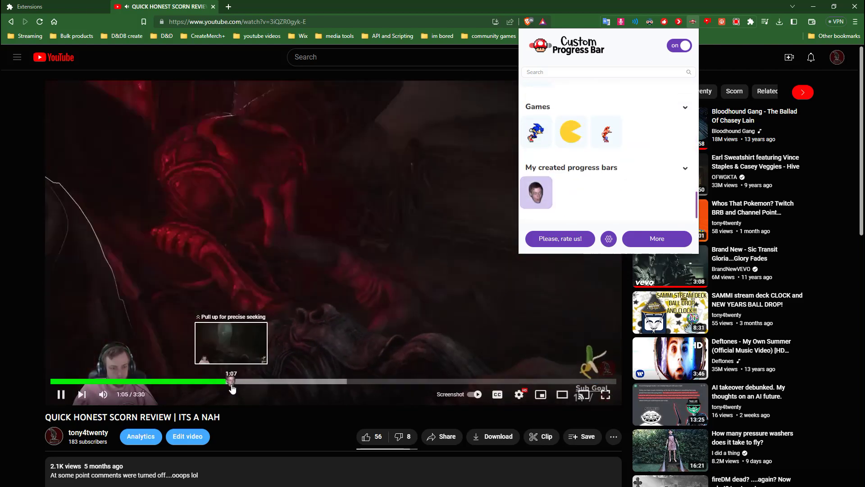
{"action": "left_click", "coordinate": [299, 381]}
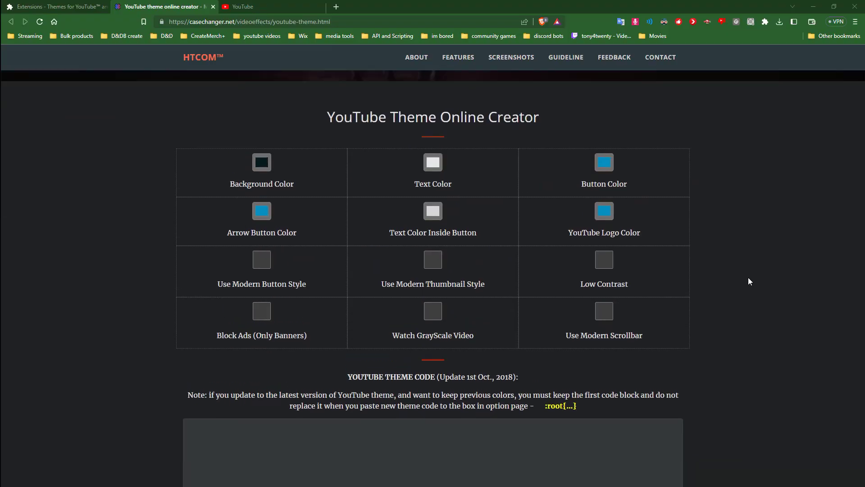
Set the theme background to cyan, text to black and buttons to white
{"action": "left_click", "coordinate": [271, 167]}
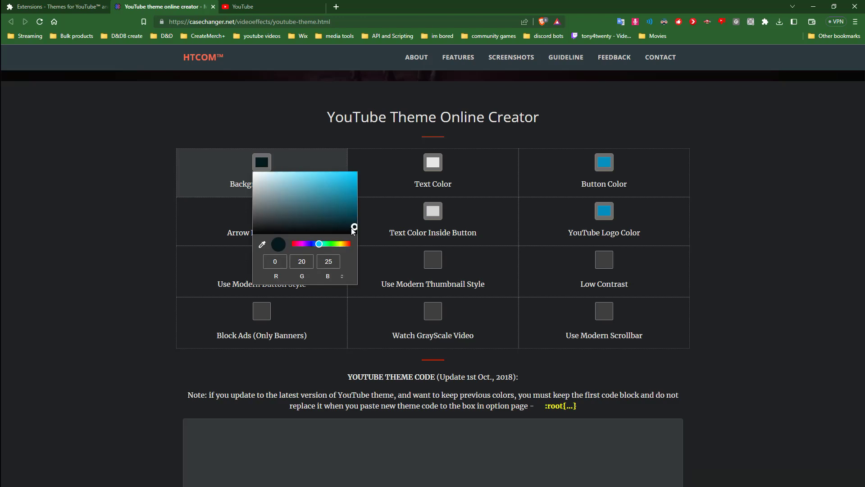
{"action": "left_click_drag", "start_coordinate": [355, 226], "coordinate": [393, 166]}
{"action": "left_click", "coordinate": [432, 164]}
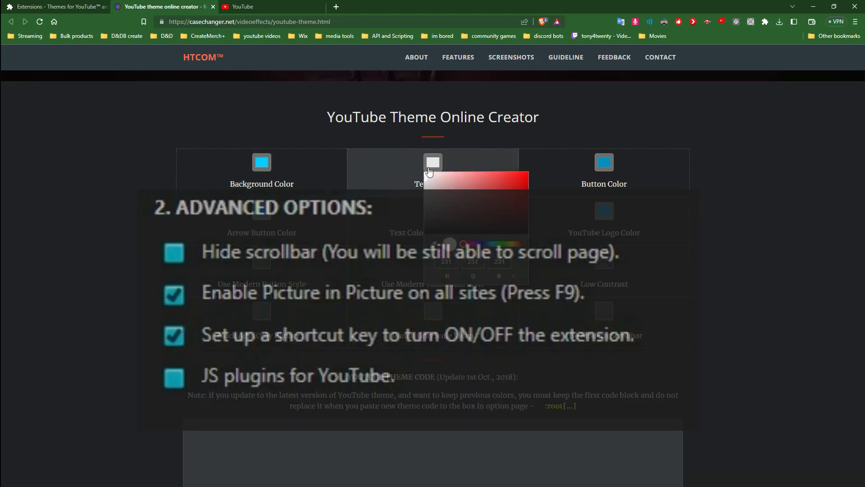
{"action": "left_click_drag", "start_coordinate": [500, 217], "coordinate": [453, 233]}
{"action": "left_click", "coordinate": [548, 166]}
{"action": "left_click", "coordinate": [604, 162]}
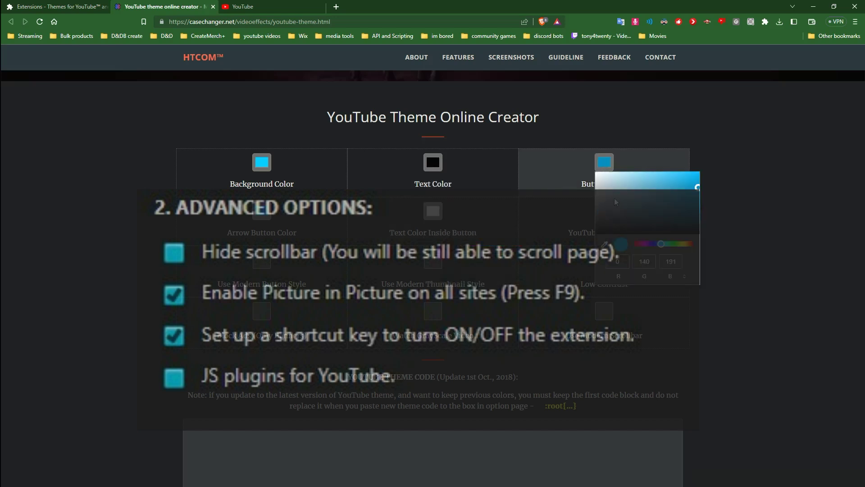
{"action": "mouse_move", "coordinate": [661, 203]}
{"action": "left_mouse_down"}
{"action": "mouse_move", "coordinate": [590, 169]}
{"action": "mouse_move", "coordinate": [512, 183]}
{"action": "left_mouse_up"}
Make the arrow button and in-button text red and the YouTube logo black
{"action": "left_click", "coordinate": [270, 212]}
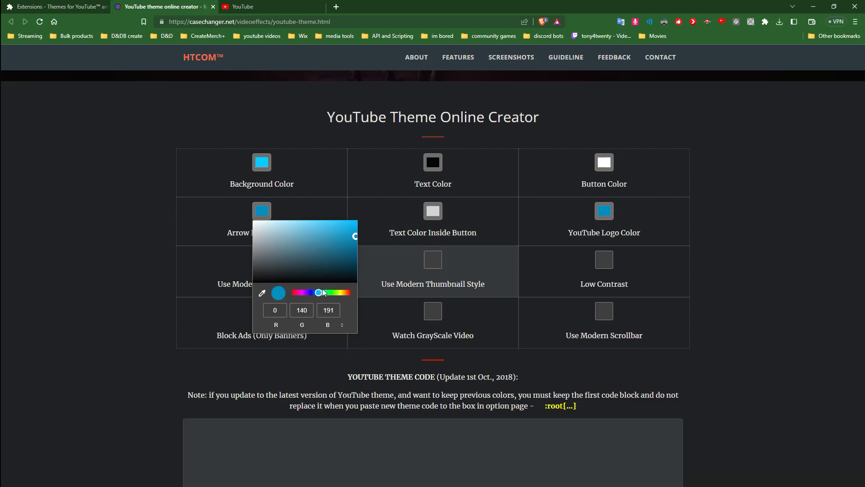
{"action": "left_click_drag", "start_coordinate": [324, 292], "coordinate": [349, 293]}
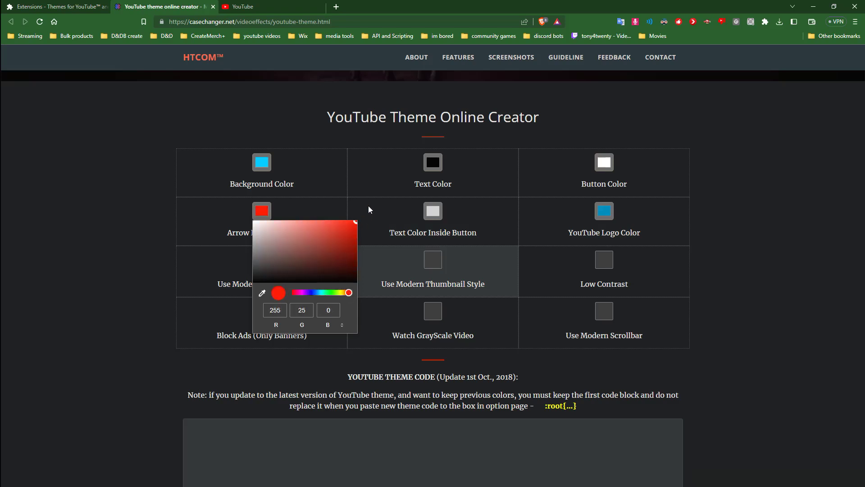
{"action": "left_click", "coordinate": [433, 211]}
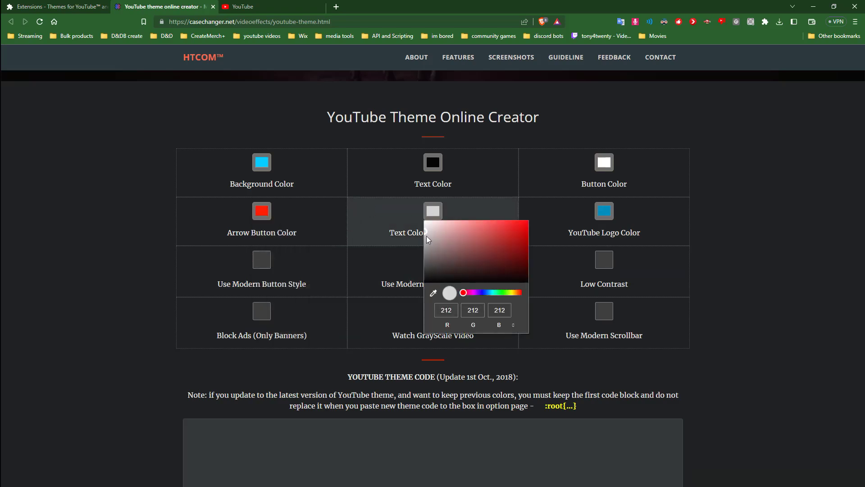
{"action": "left_click_drag", "start_coordinate": [458, 239], "coordinate": [543, 218]}
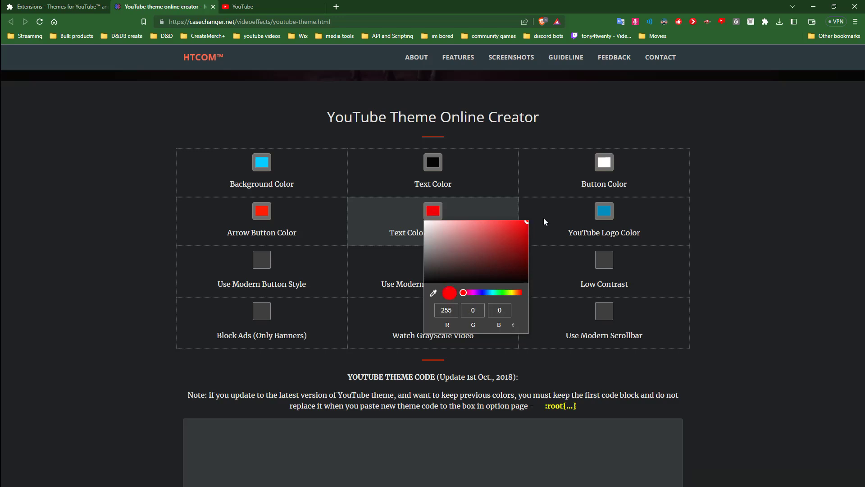
{"action": "left_click", "coordinate": [604, 212]}
{"action": "left_click", "coordinate": [605, 212]}
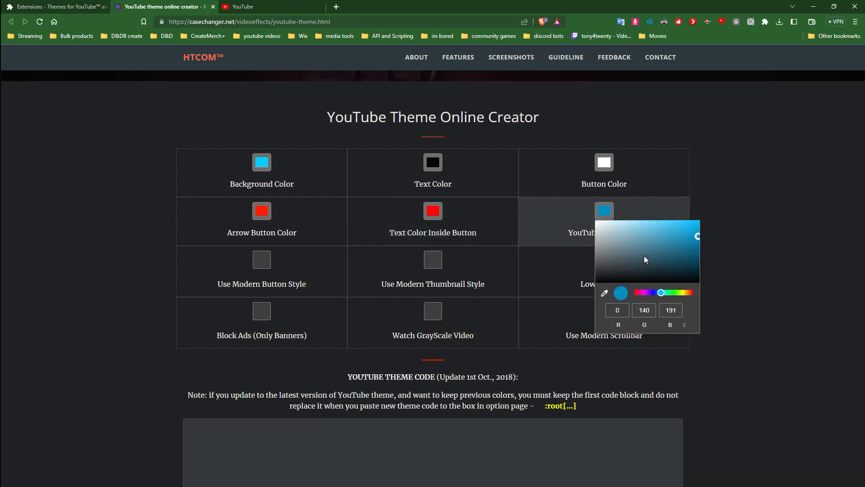
{"action": "left_click_drag", "start_coordinate": [694, 240], "coordinate": [592, 293]}
{"action": "left_click", "coordinate": [537, 280]}
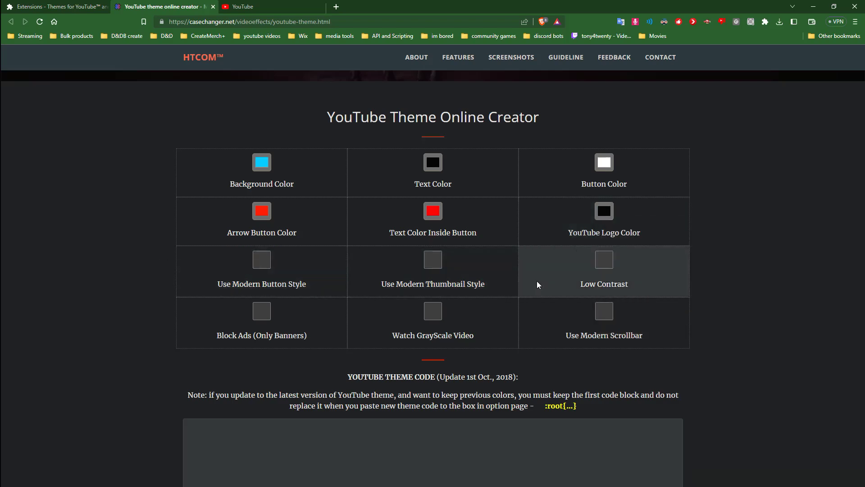
Generate the theme code from these colours and copy it
{"action": "scroll", "coordinate": [537, 280], "scroll_direction": "down", "scroll_amount": 5}
{"action": "left_click", "coordinate": [386, 305]}
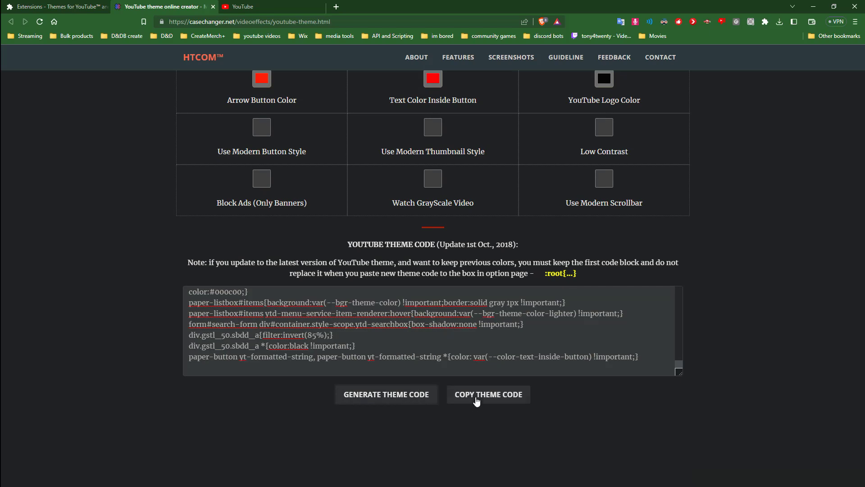
{"action": "left_click", "coordinate": [477, 397]}
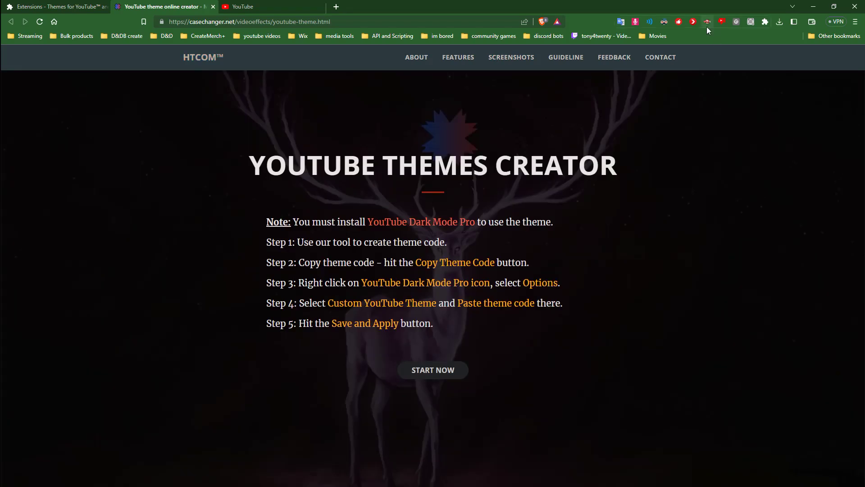
Paste the copied code into Themes for YouTube's custom theme box, save and apply it, and return to YouTube
{"action": "right_click", "coordinate": [737, 22]}
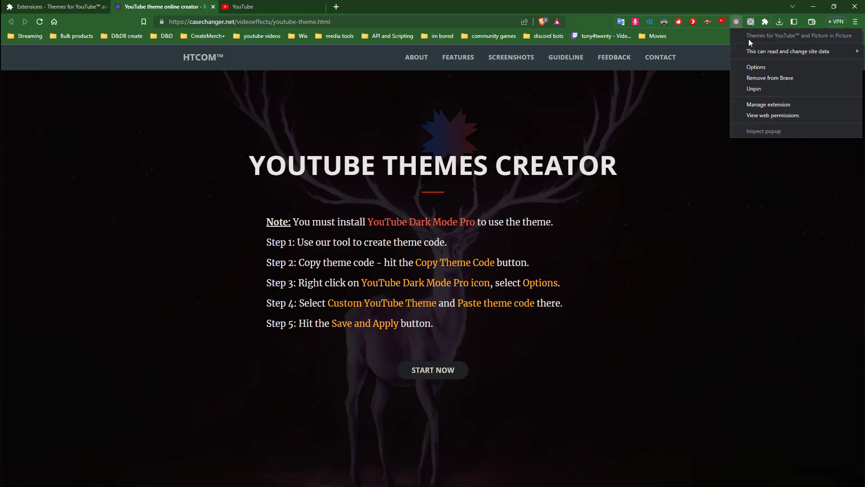
{"action": "left_click", "coordinate": [767, 68]}
{"action": "scroll", "coordinate": [369, 216], "scroll_direction": "down", "scroll_amount": 10}
{"action": "right_click", "coordinate": [311, 226]}
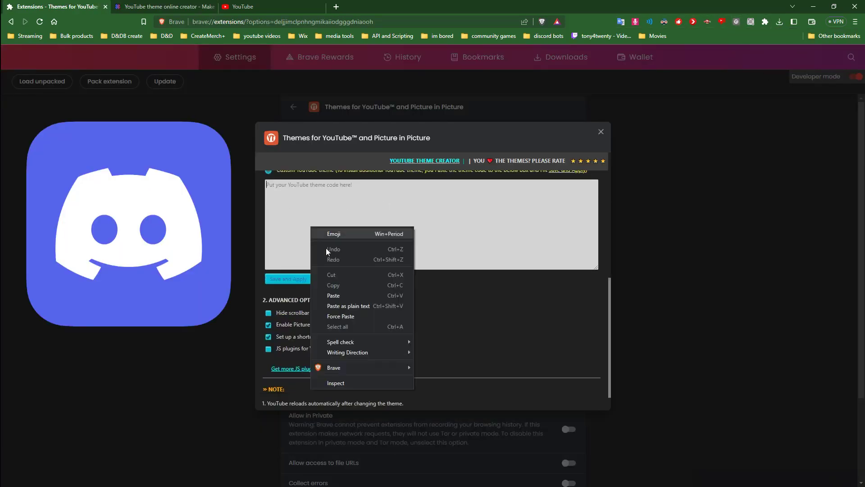
{"action": "left_click", "coordinate": [334, 295]}
{"action": "left_click", "coordinate": [288, 279]}
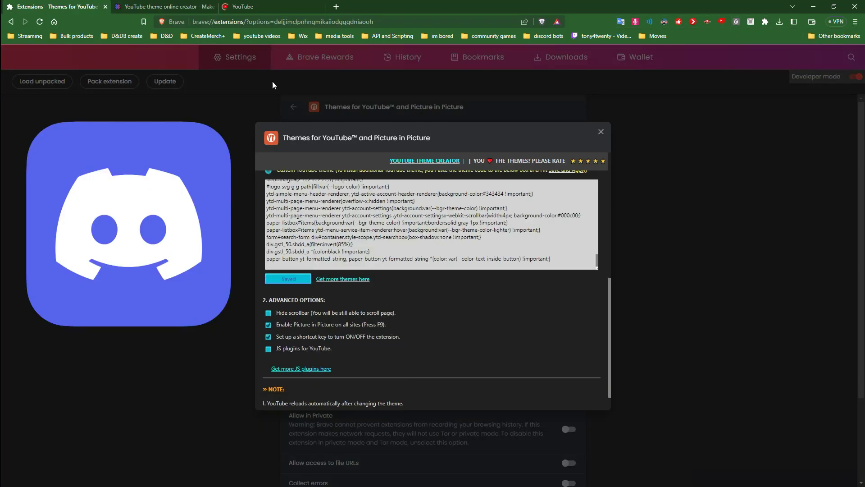
{"action": "left_click", "coordinate": [255, 9]}
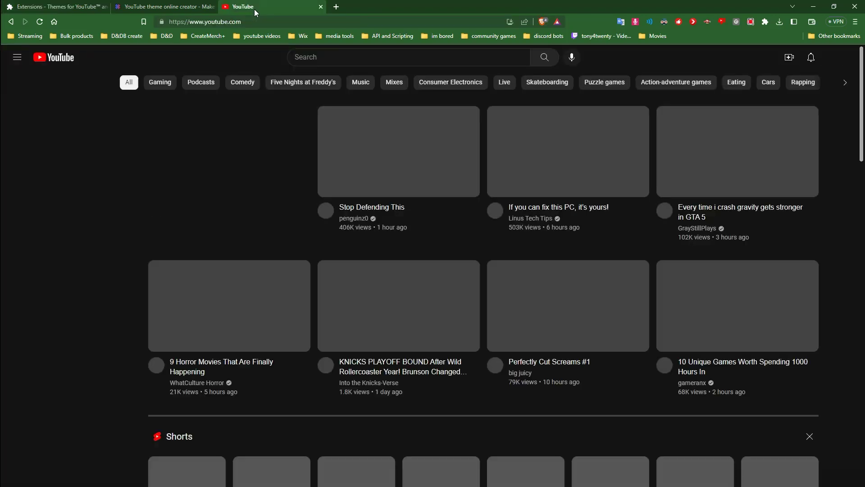
Enable Themes for YouTube to show the cyan custom theme on the homepage
{"action": "left_click", "coordinate": [736, 23]}
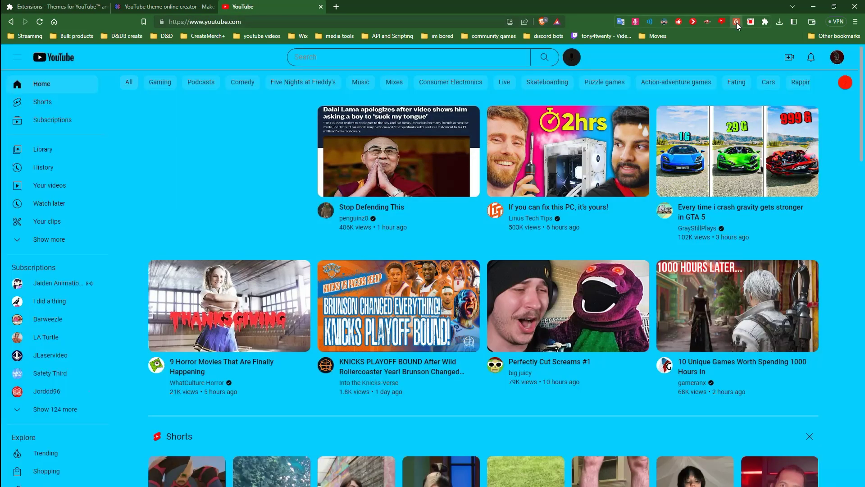